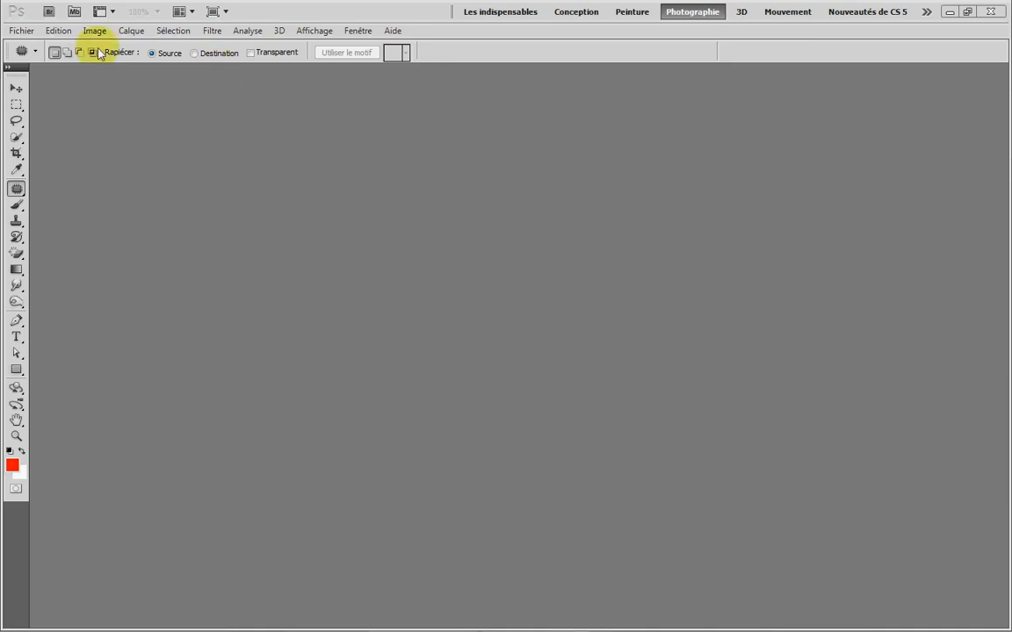
Open the general preferences, keep Adobe as the color picker, and set the HUD color picker to Roue des teintes (grande).
left_click(60, 31)
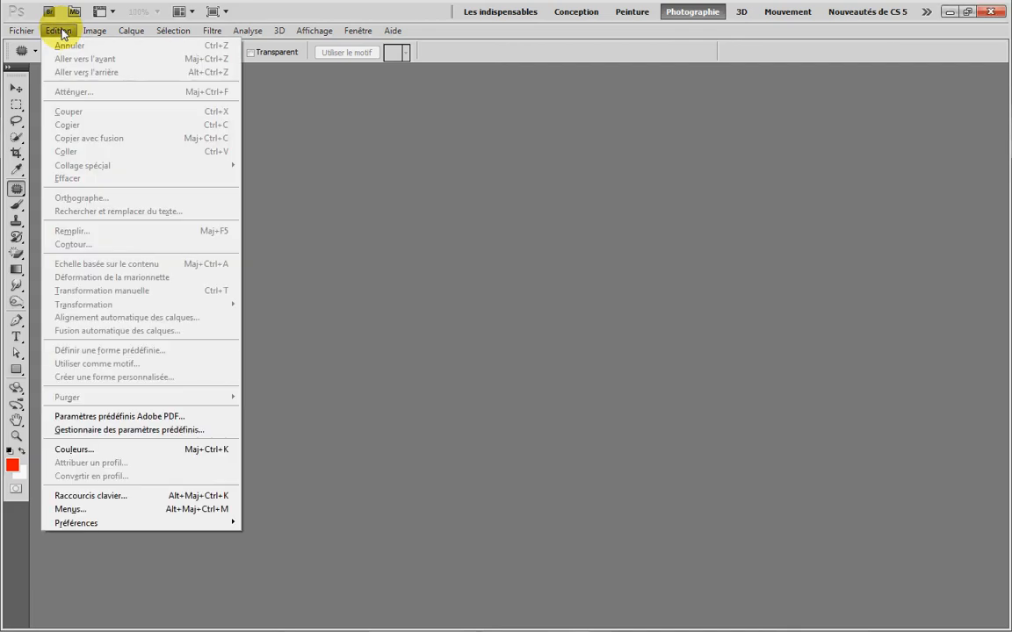
mouse_move(66, 526)
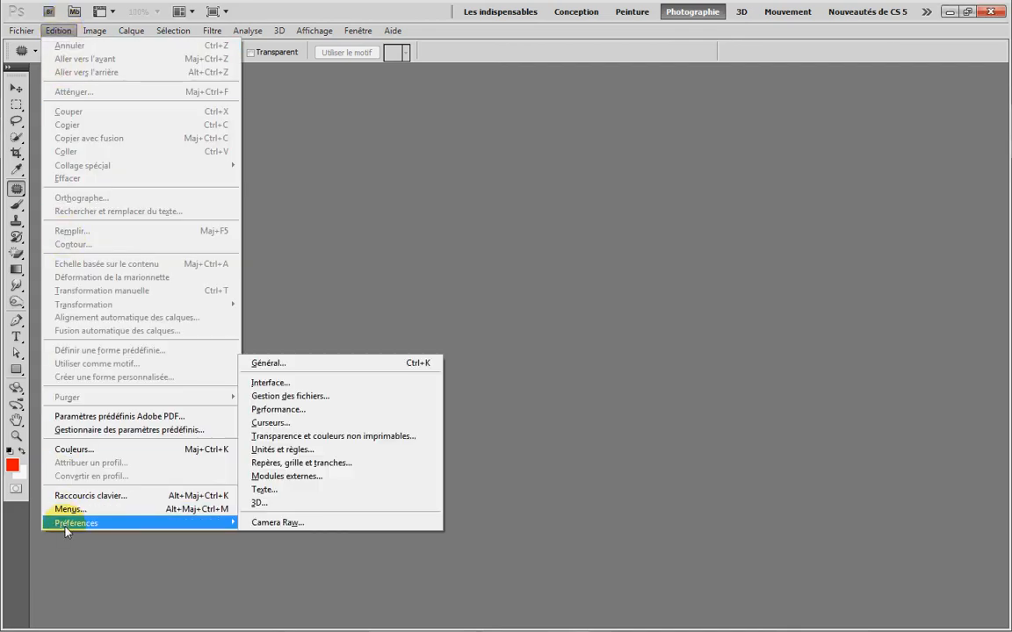
left_click(272, 364)
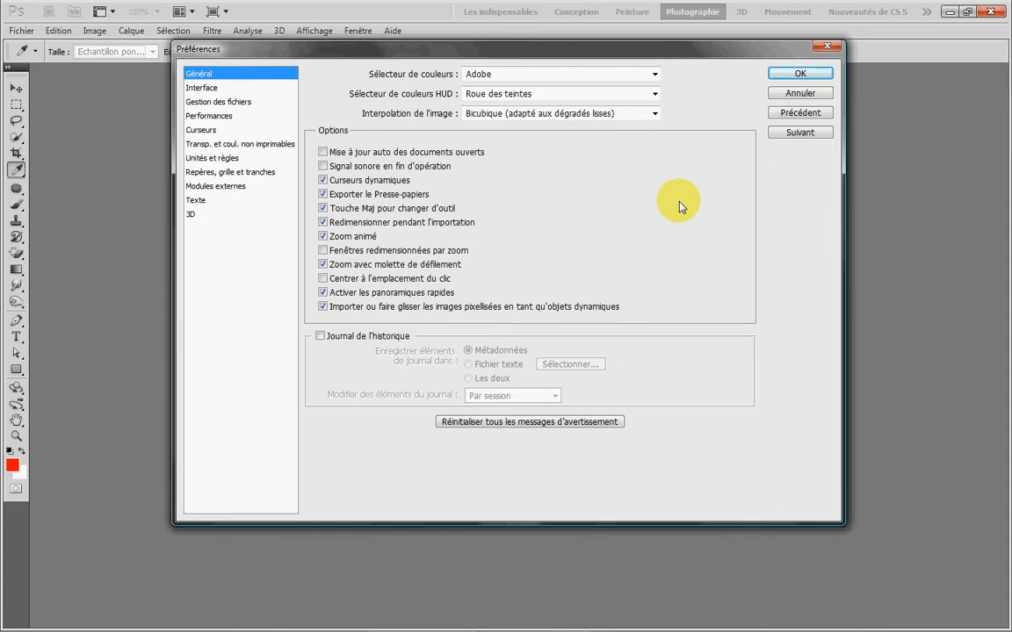
left_click(655, 75)
left_click(655, 76)
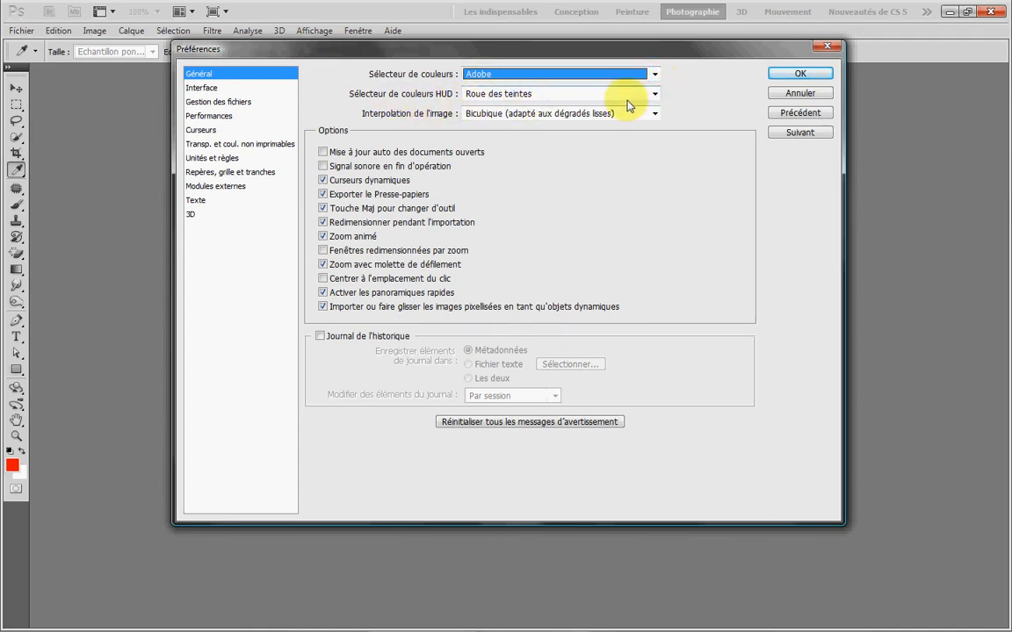
left_click(654, 94)
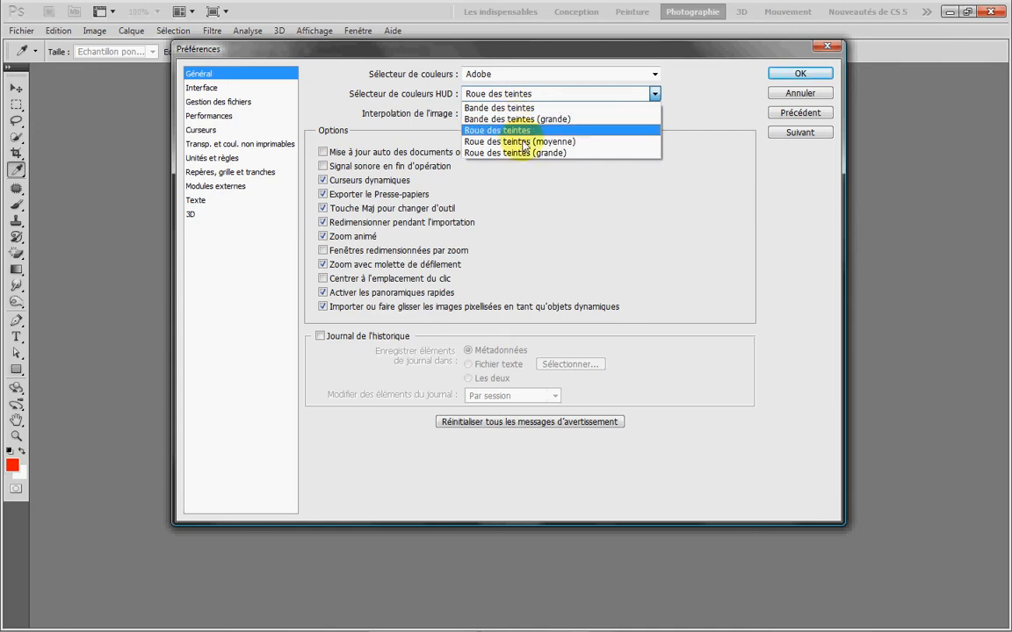
left_click(560, 209)
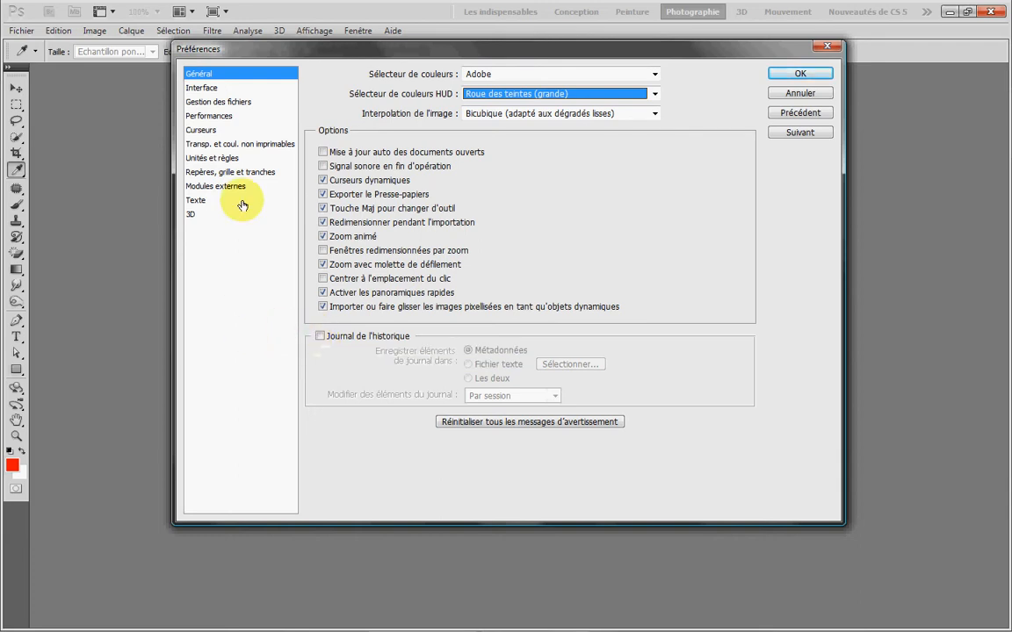
In the interface preferences, set the user interface font size to Moyen.
left_click(201, 88)
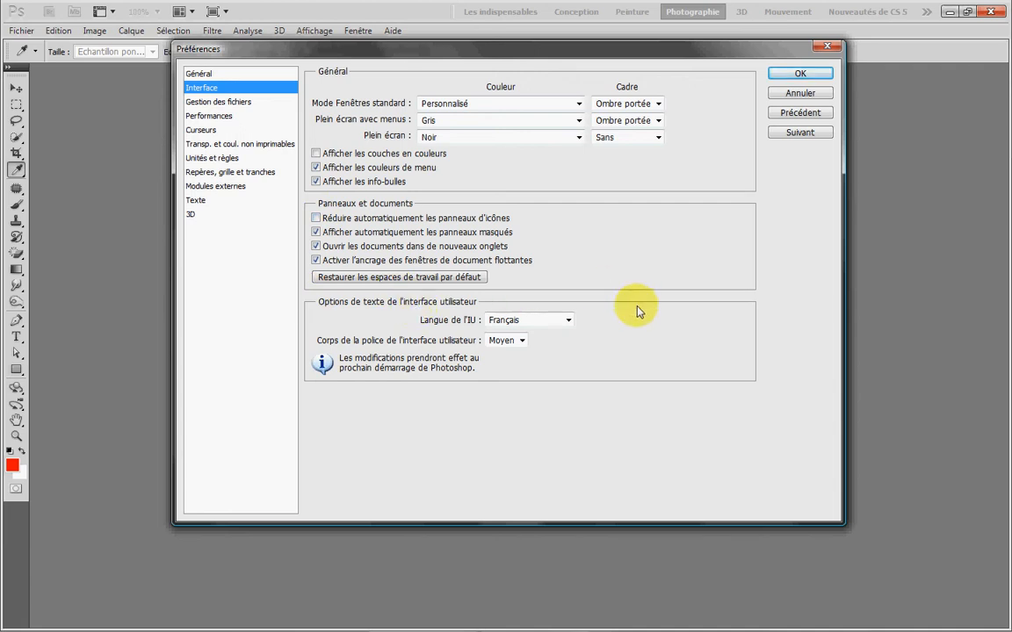
left_click(520, 341)
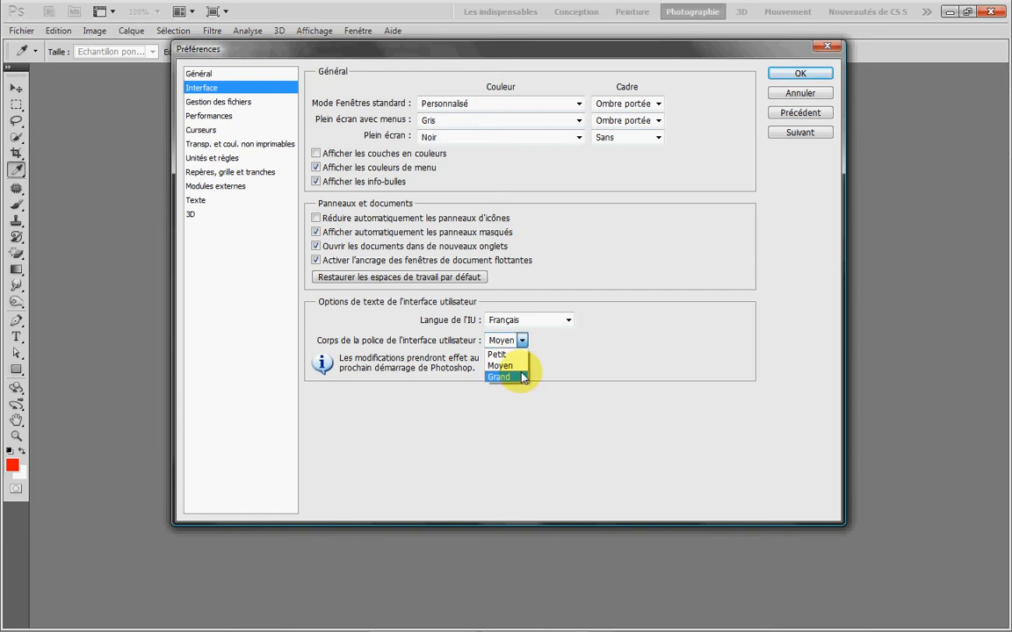
left_click(500, 365)
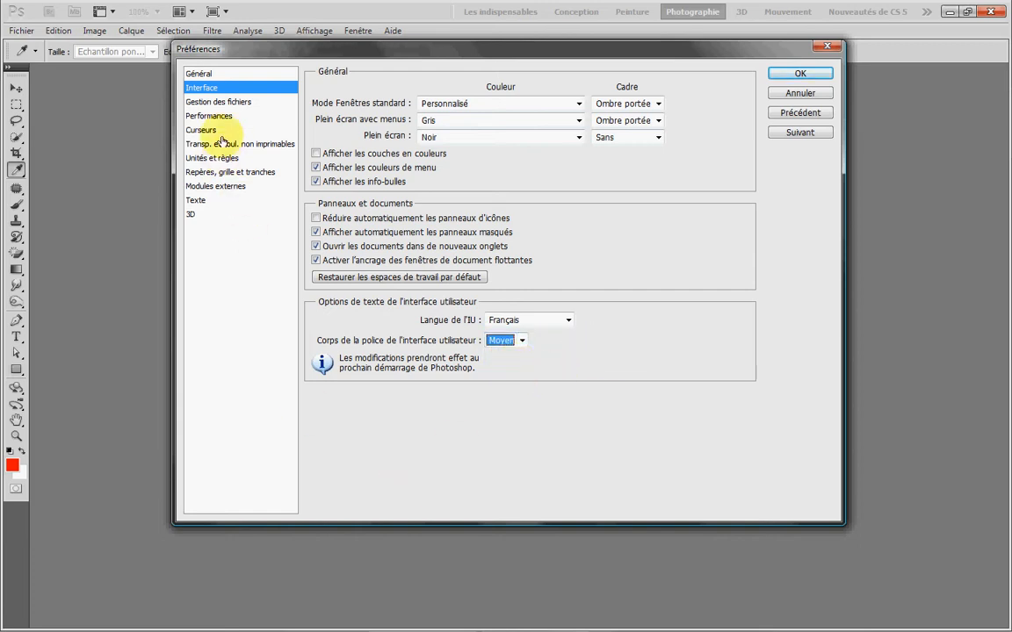
Review the file handling preferences and compare the recent-files setting with the list of recently opened files.
left_click(220, 103)
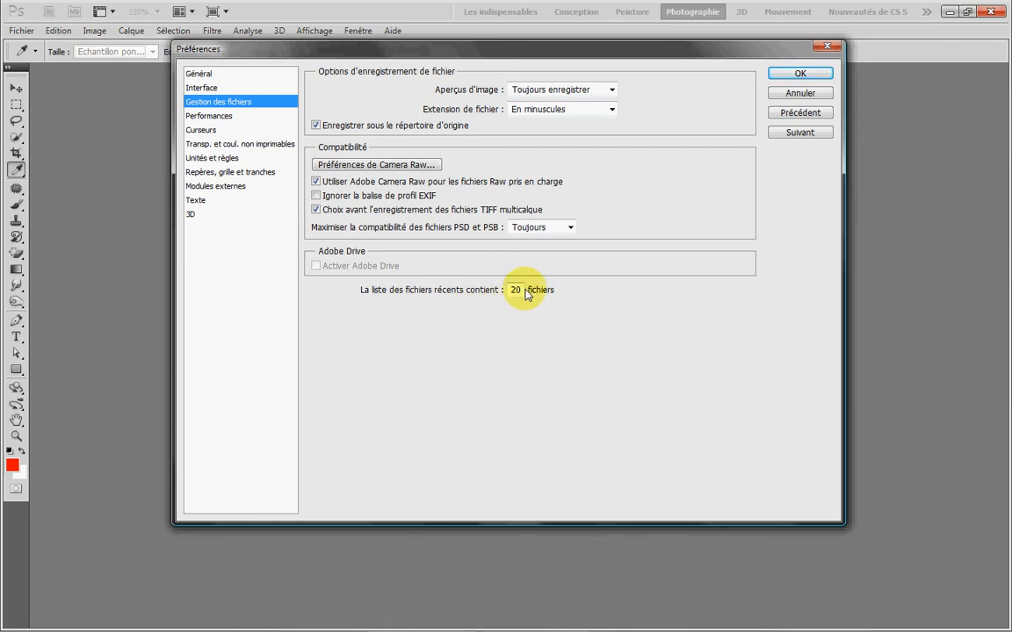
left_click(26, 33)
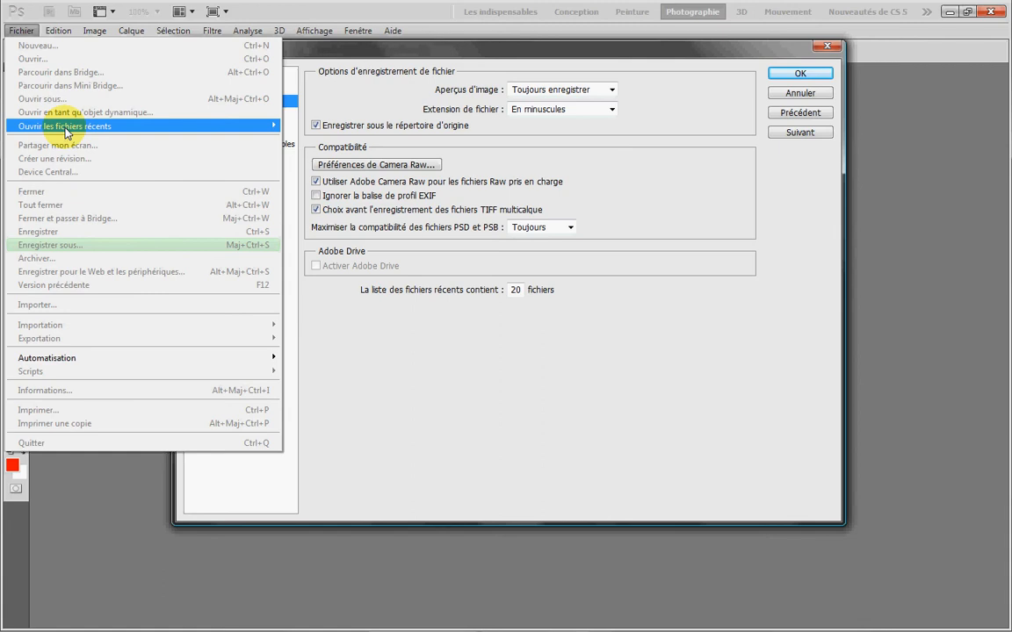
mouse_move(105, 131)
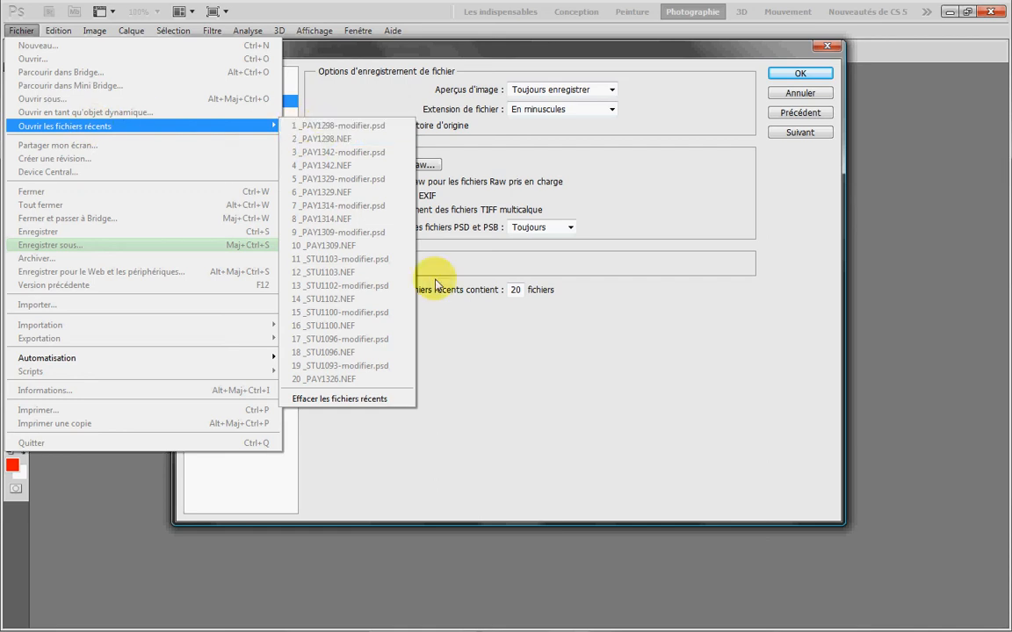
left_click(508, 364)
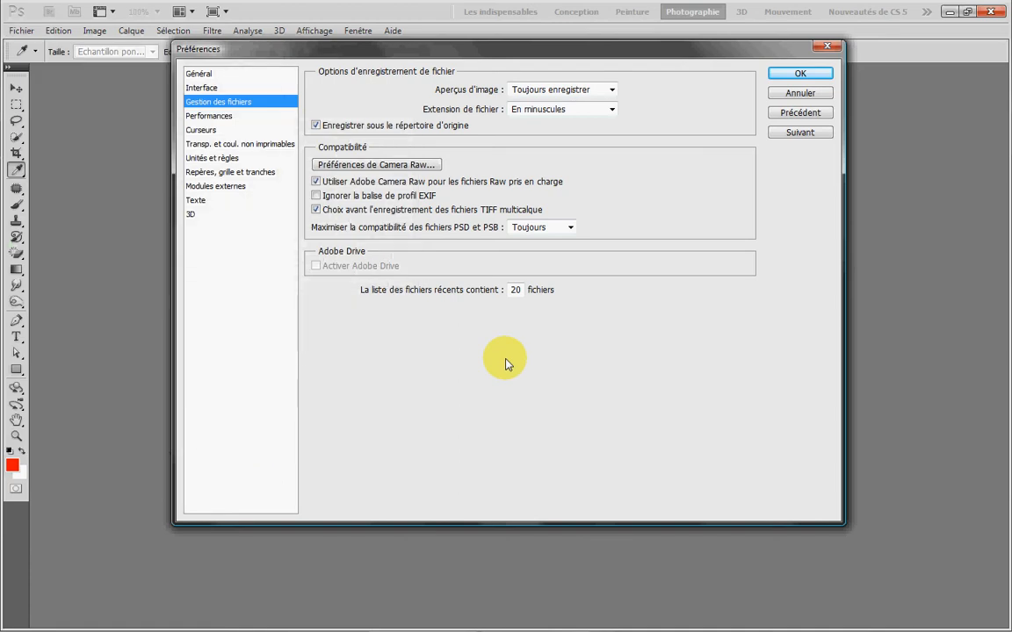
In the performance preferences, check the history states setting and set the cache tile size to 1 028 K.
left_click(212, 117)
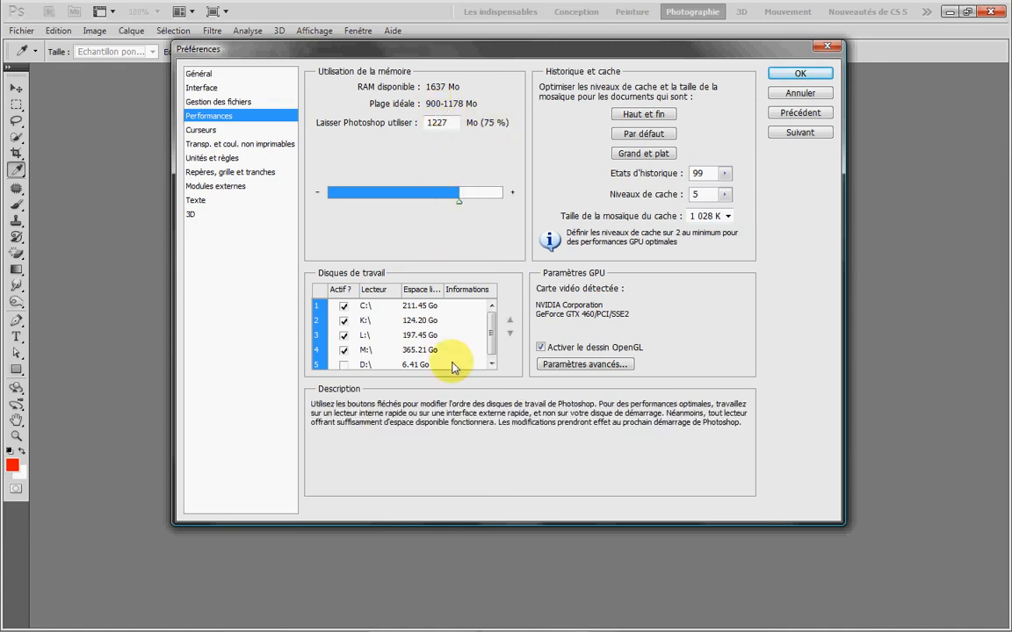
left_click(724, 174)
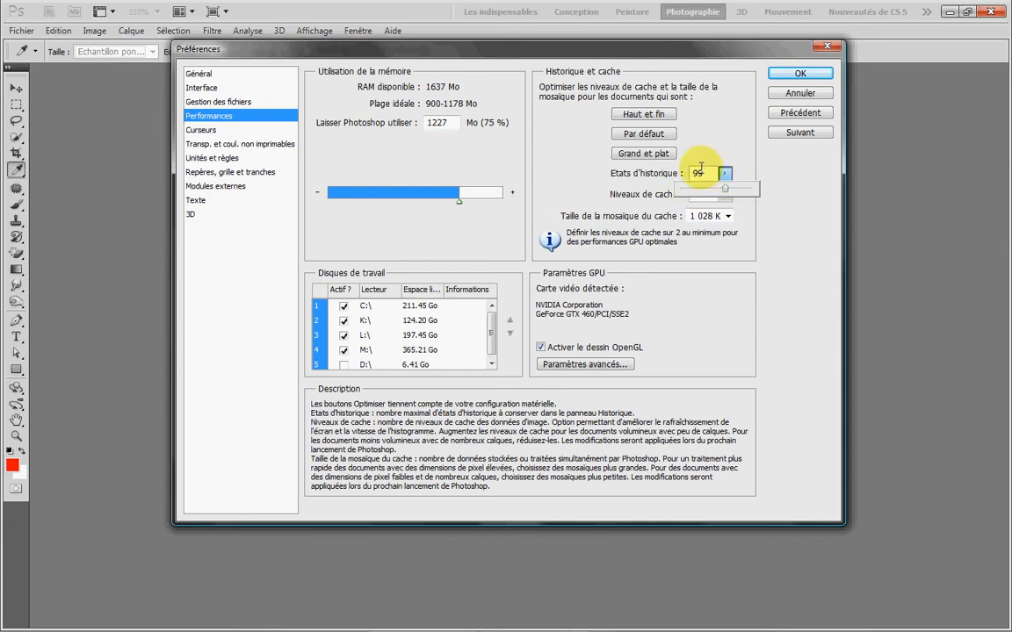
left_click_drag(706, 172, 670, 174)
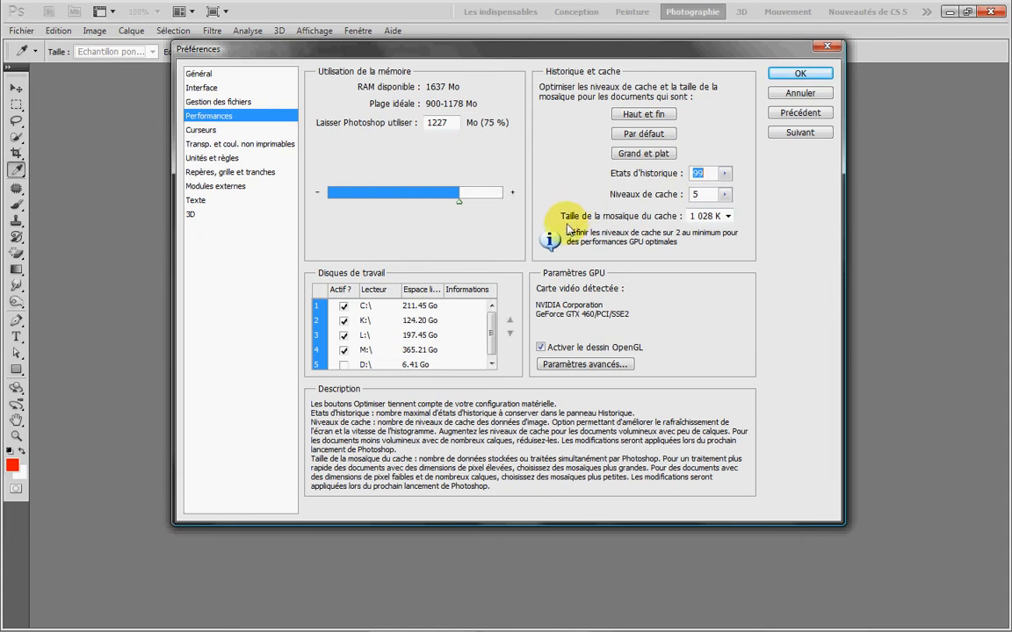
left_click(727, 219)
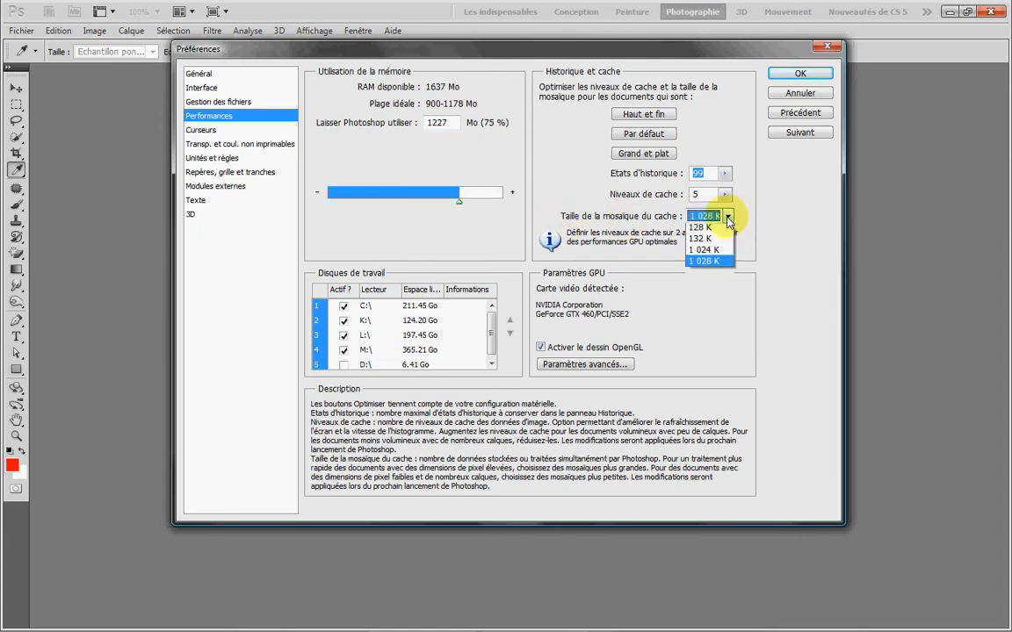
left_click(713, 264)
Review the scratch disks, then inspect the computer's drives and the contents of RECOVERY (D:) in Windows Explorer.
mouse_move(378, 290)
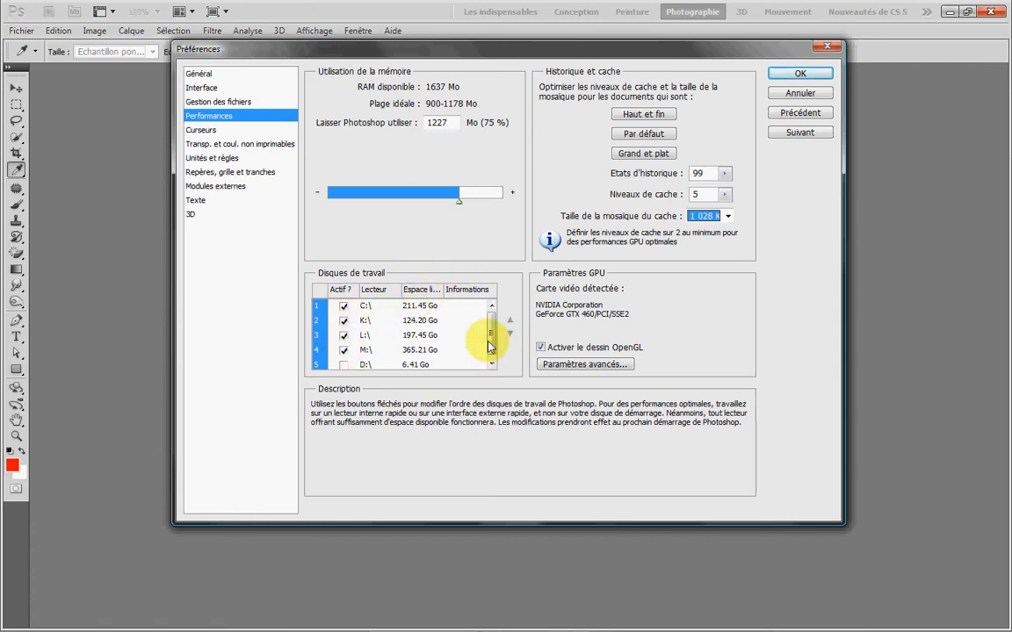
left_click_drag(493, 332, 491, 348)
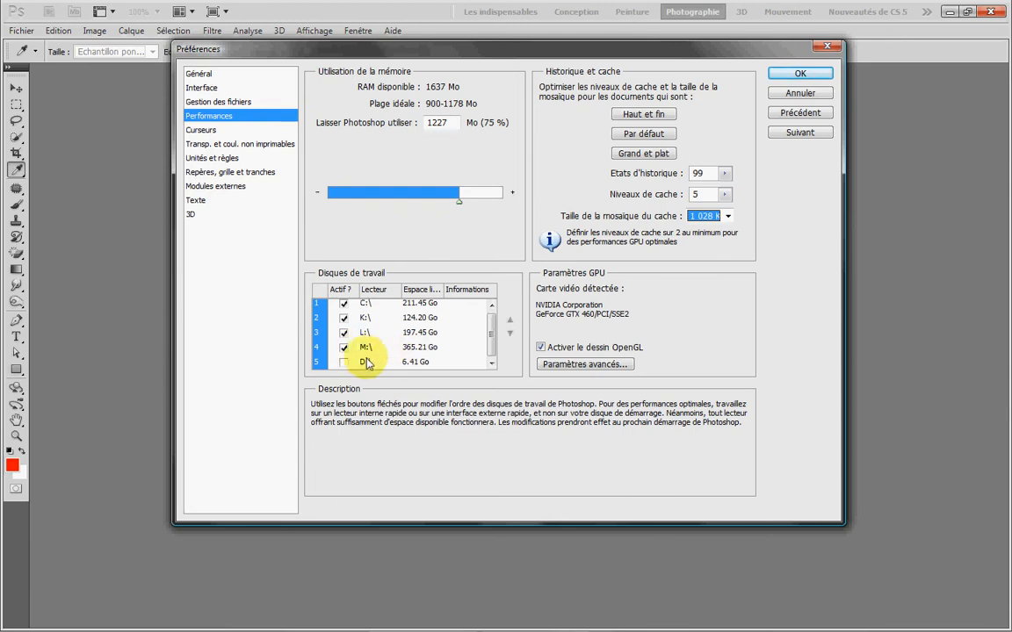
mouse_move(321, 629)
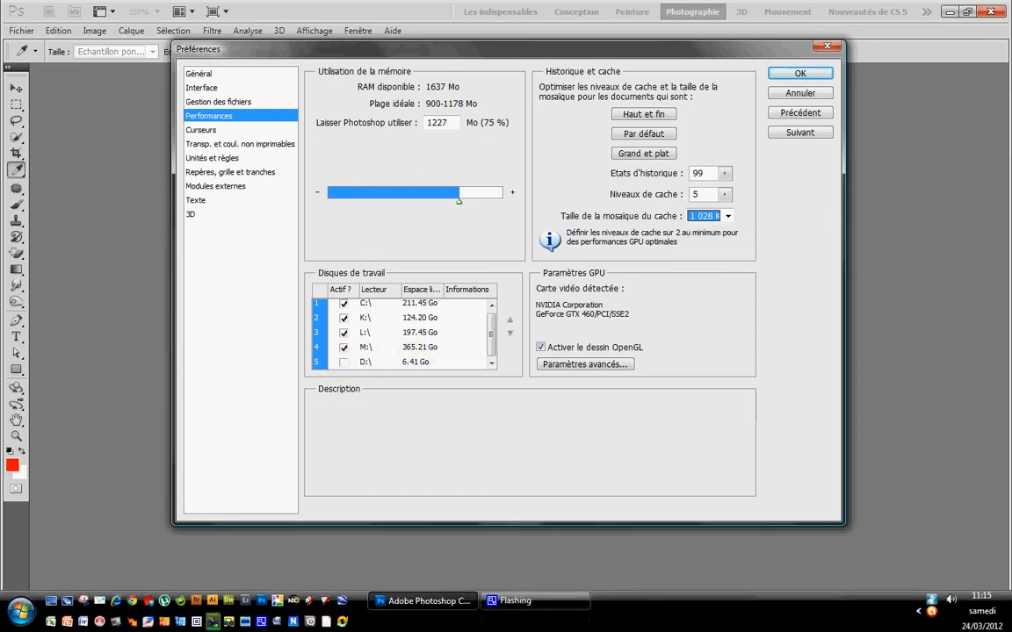
left_click(21, 612)
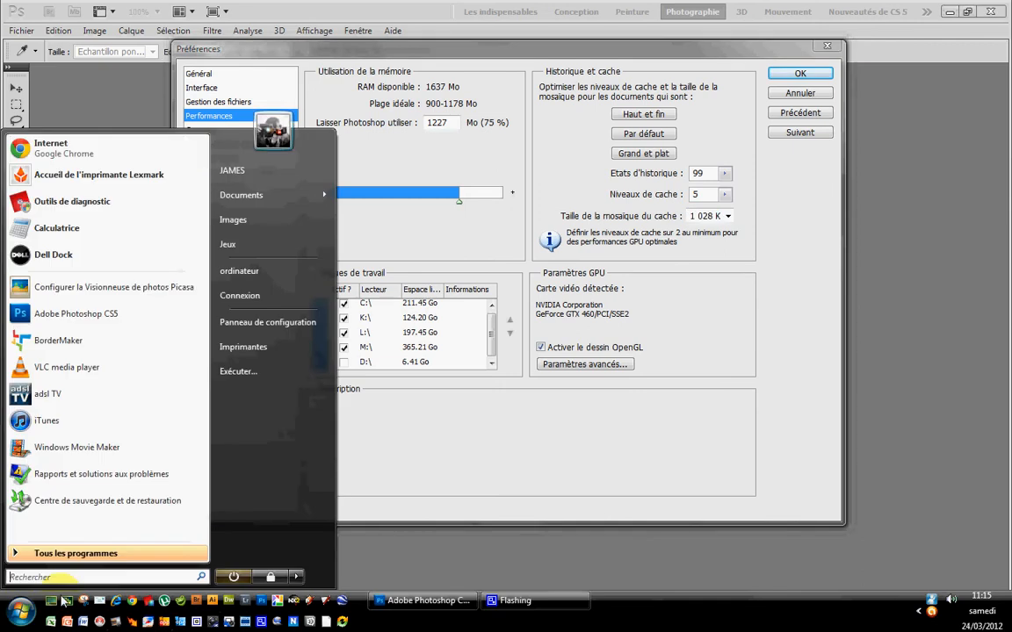
left_click(252, 276)
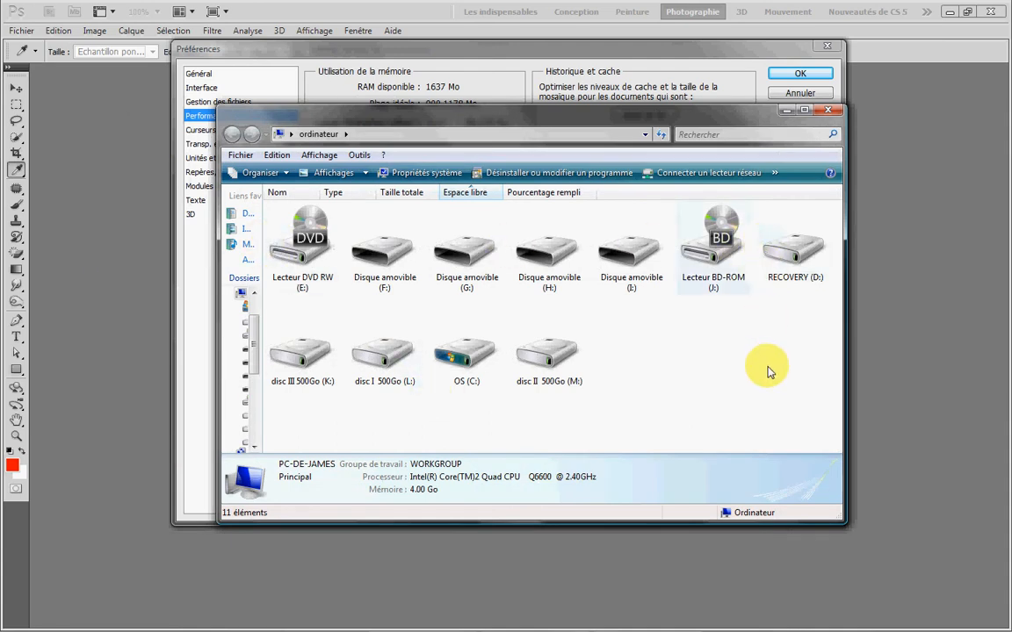
mouse_move(795, 264)
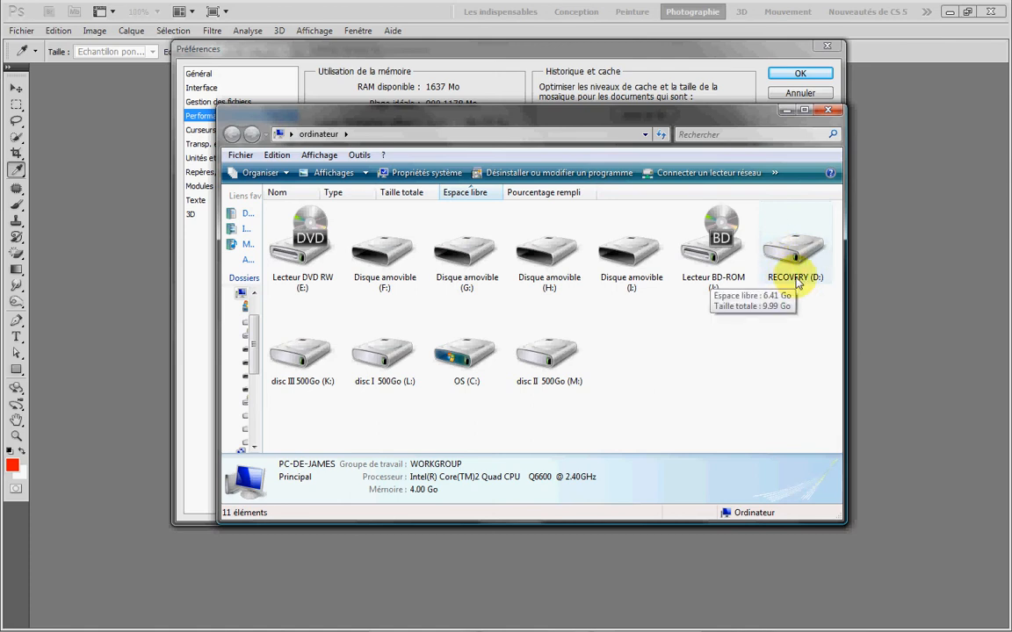
double_click(798, 256)
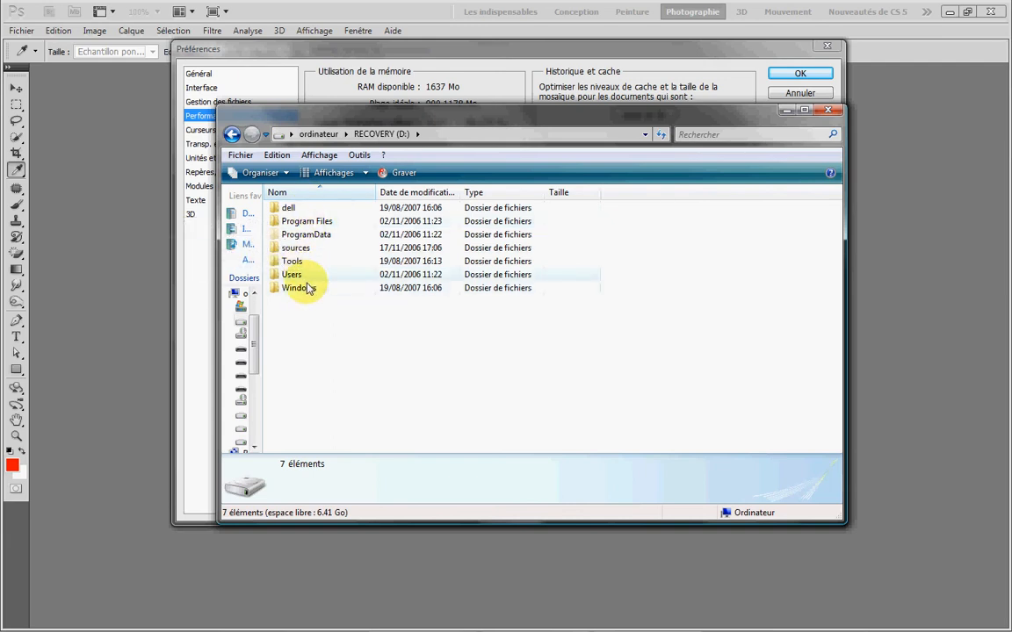
left_click(835, 112)
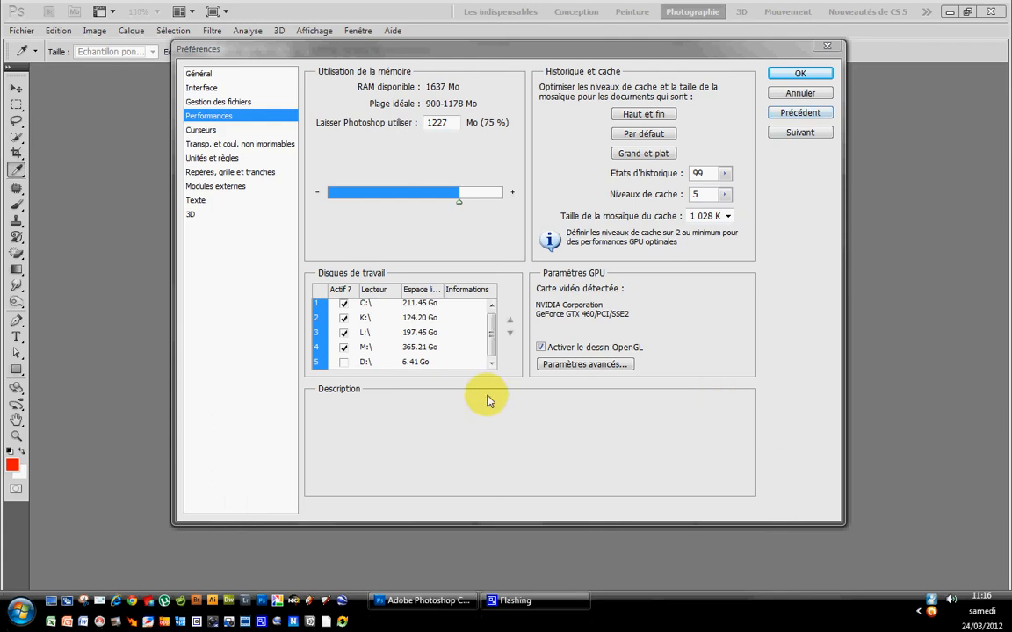
Review the GPU settings, the cursor preferences, and the transparency and gamut warning preferences.
mouse_move(571, 350)
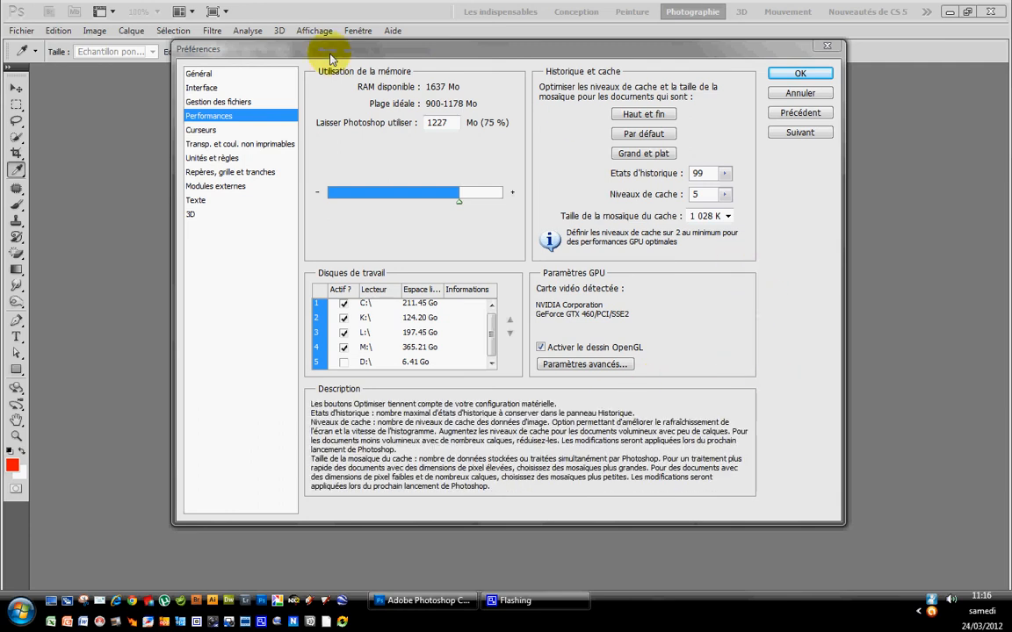
left_click(207, 134)
left_click(203, 131)
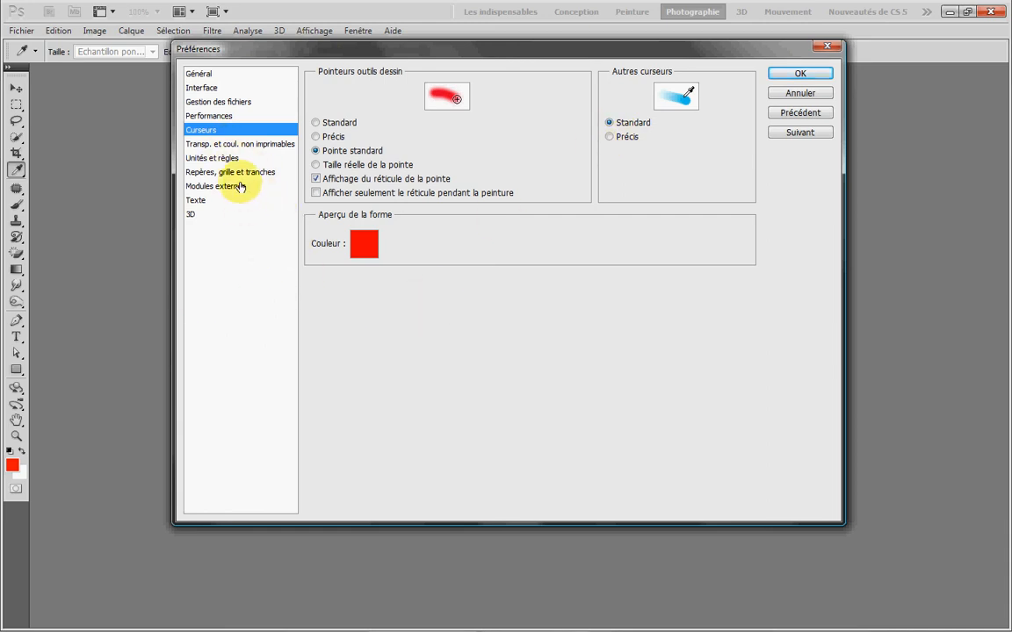
left_click(229, 146)
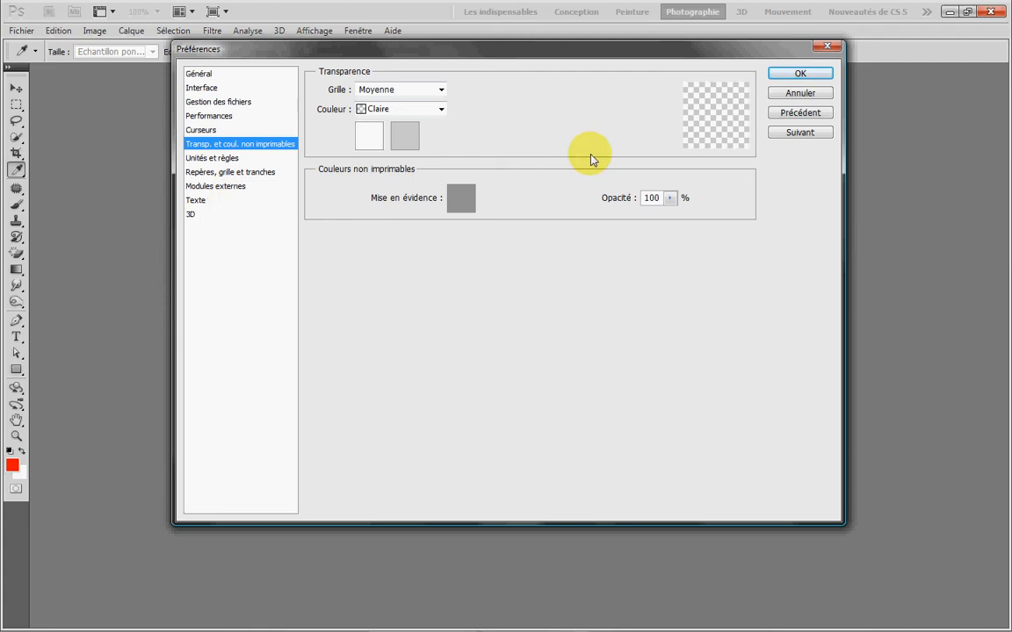
In the units and rulers preferences, look through the available ruler units, keeping cm.
left_click(213, 160)
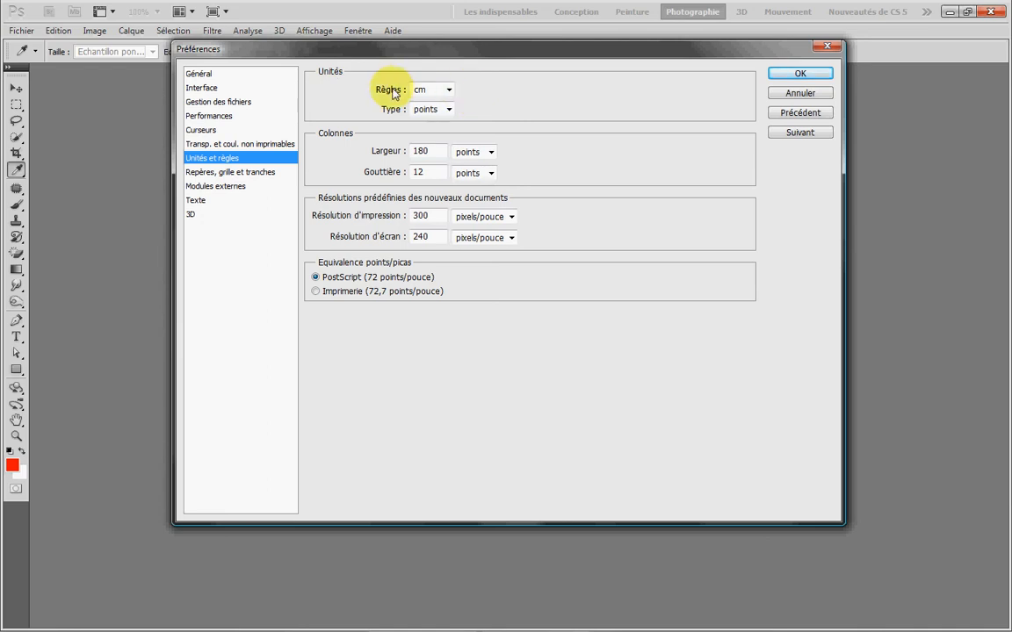
left_click(448, 88)
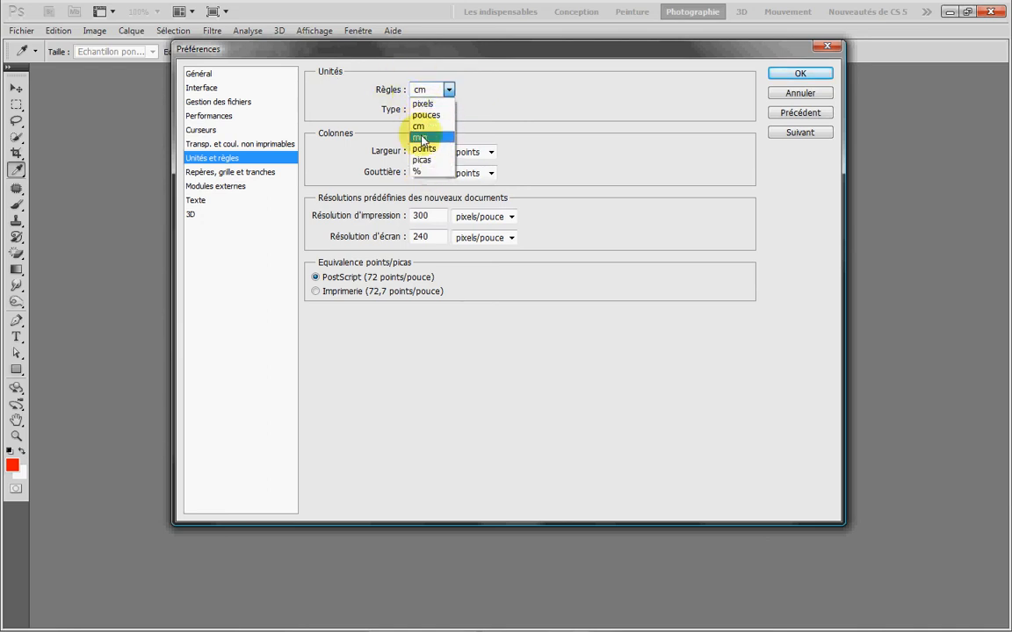
left_click(558, 153)
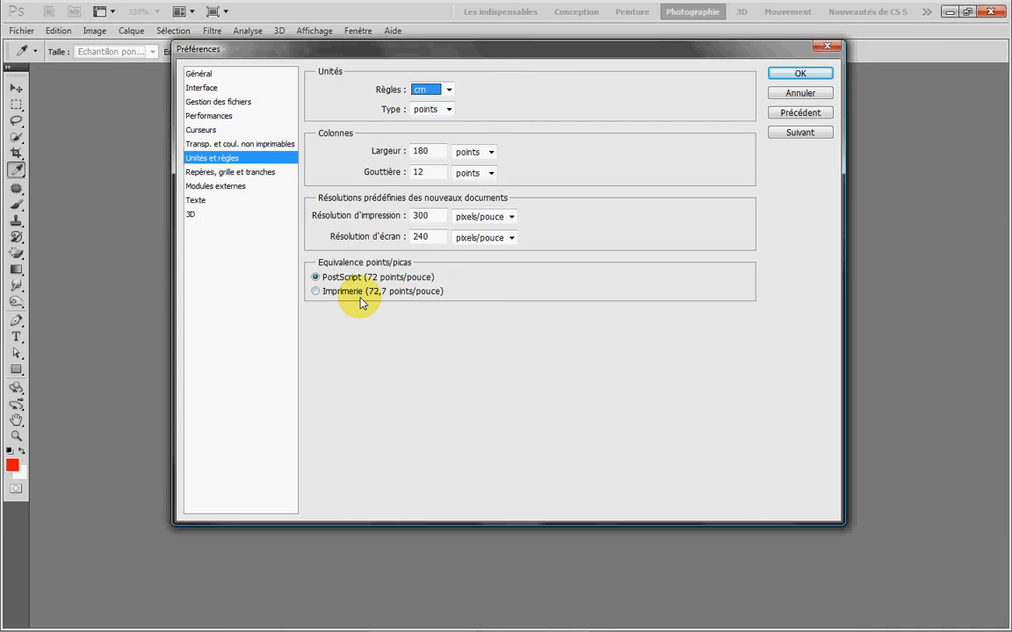
In the guides, grid and slices preferences, set the unit of the grid spacing to %.
left_click(202, 172)
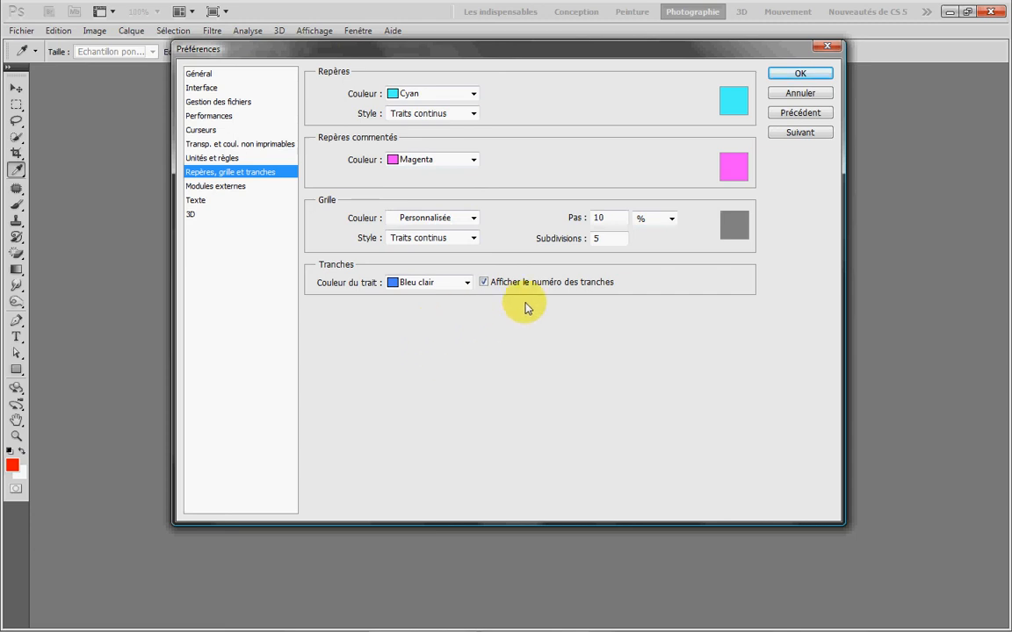
left_click(671, 220)
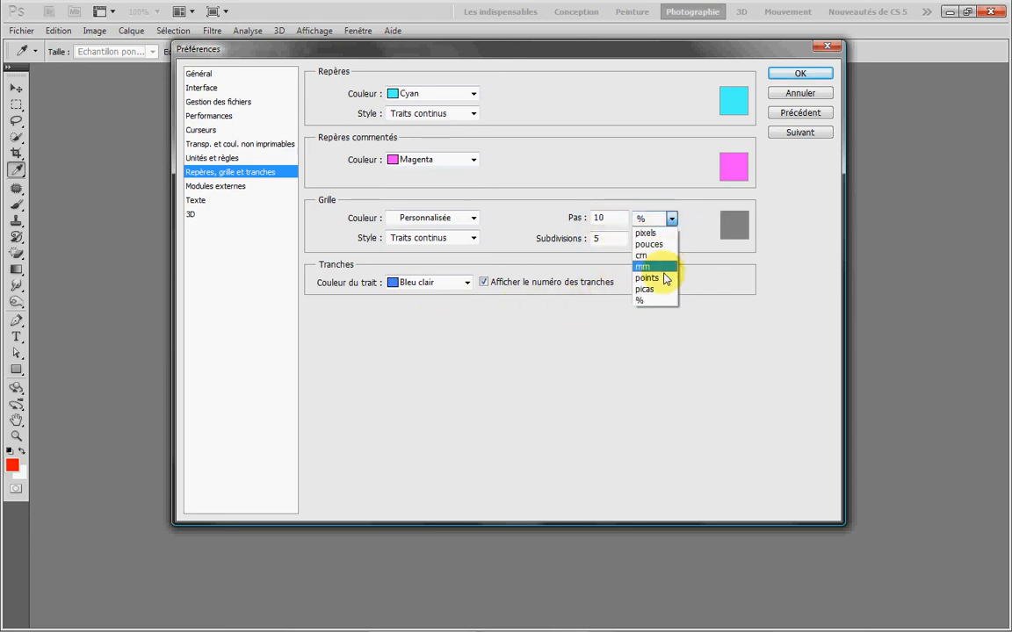
left_click(657, 300)
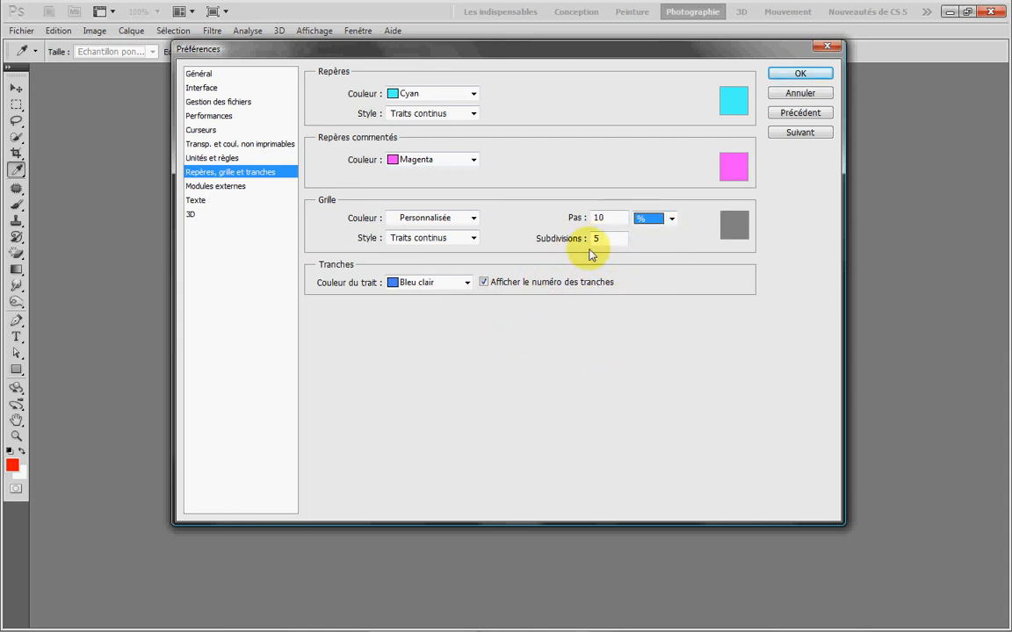
Review the plug-in preferences and the type preferences, looking through the font preview sizes while keeping Moyenne.
left_click(203, 188)
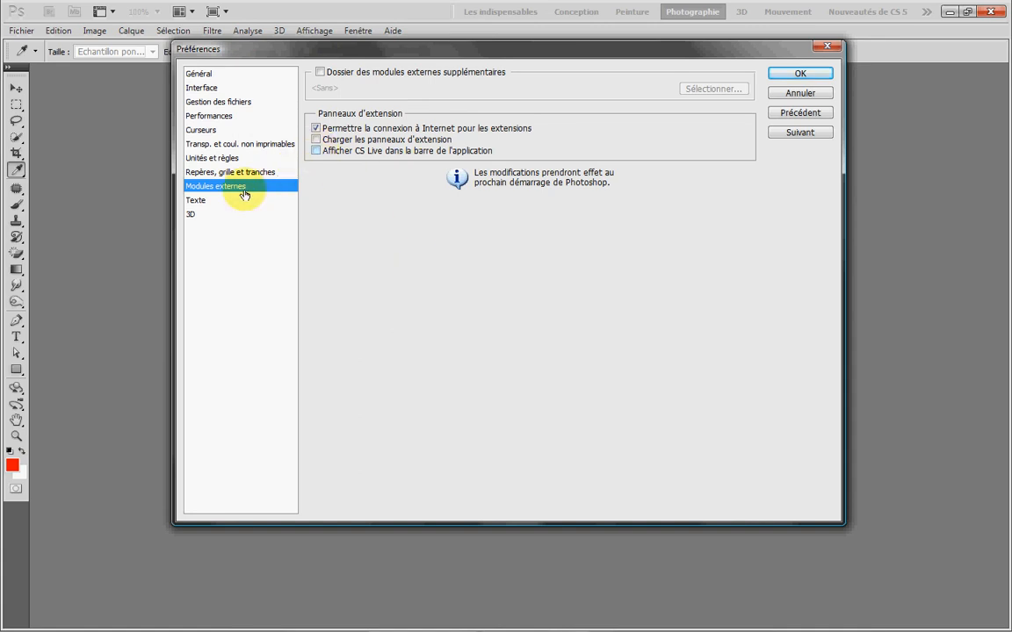
left_click(201, 202)
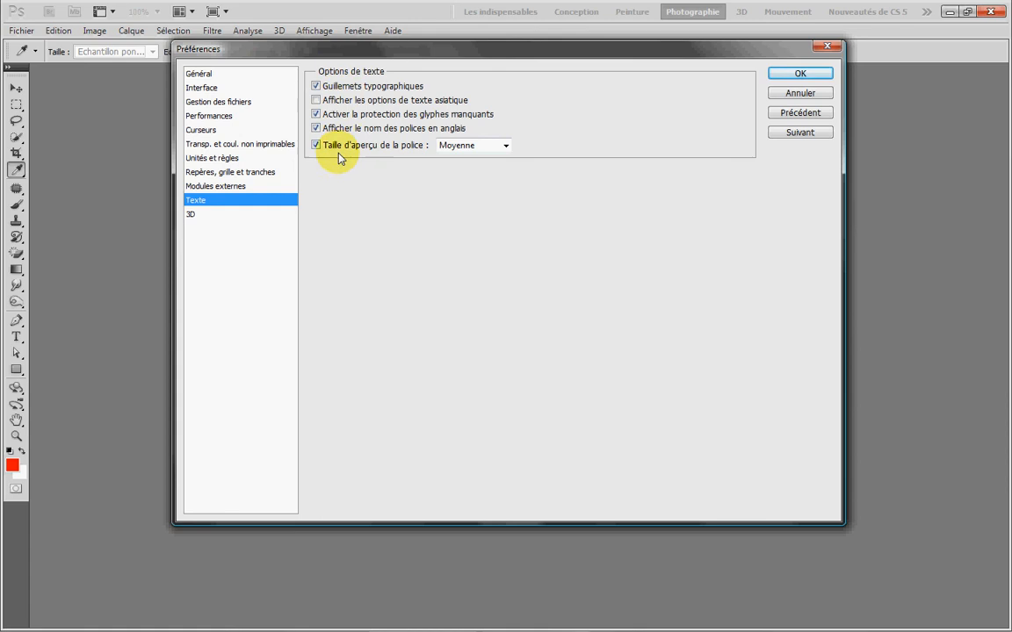
left_click(507, 146)
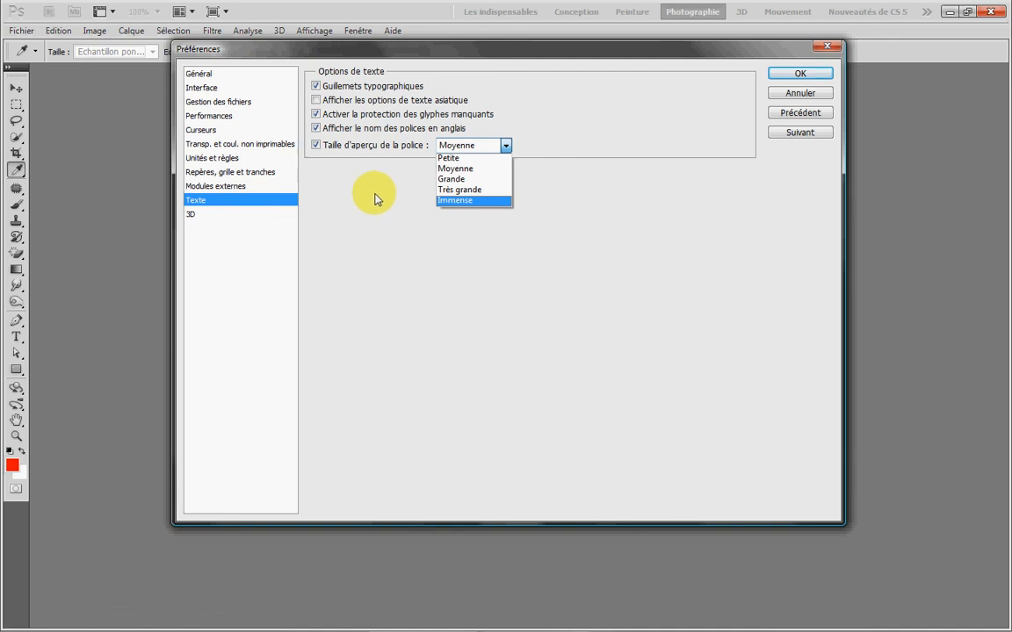
left_click(415, 224)
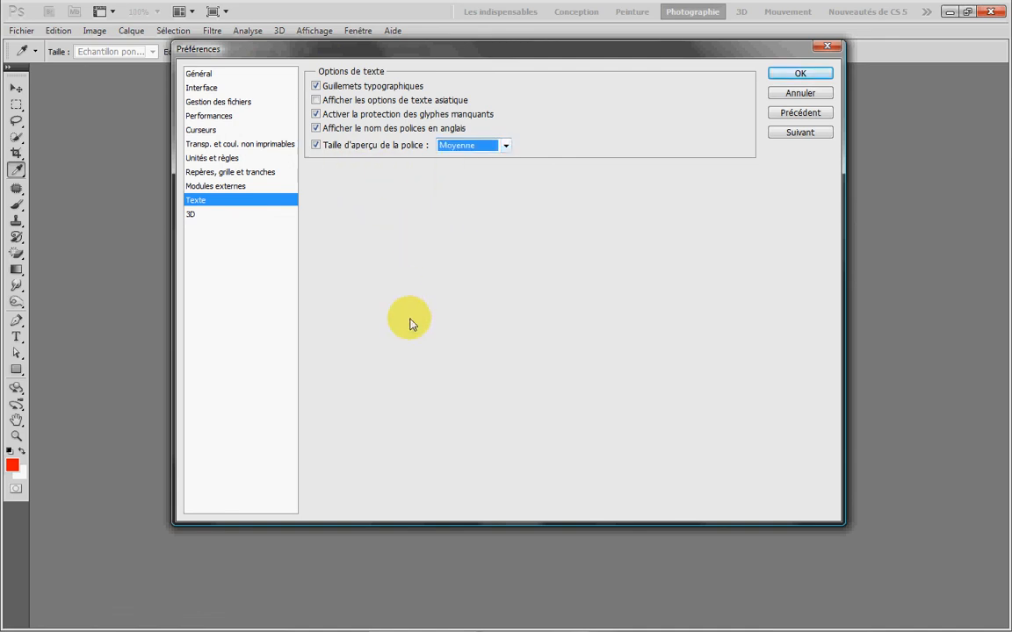
Review the 3D preferences and the descriptions of their option groups, and accept the preferences.
left_click(191, 216)
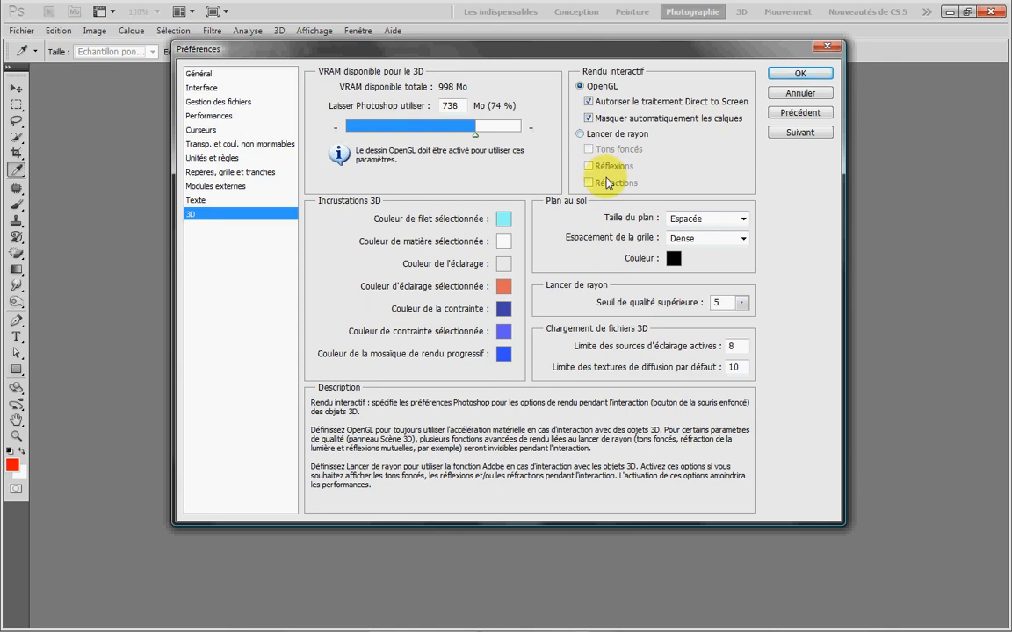
mouse_move(413, 339)
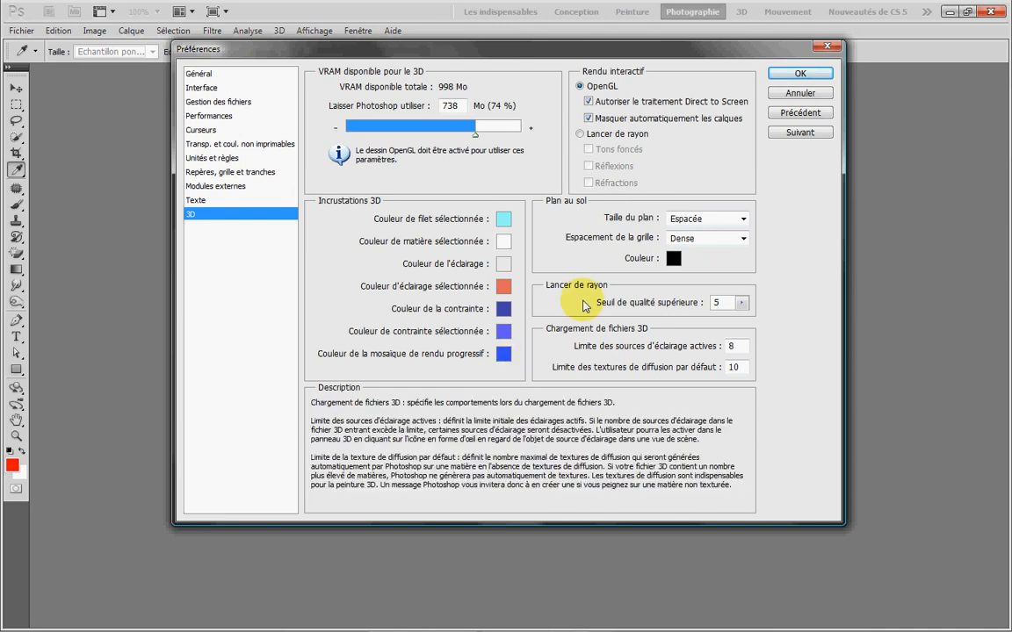
mouse_move(567, 230)
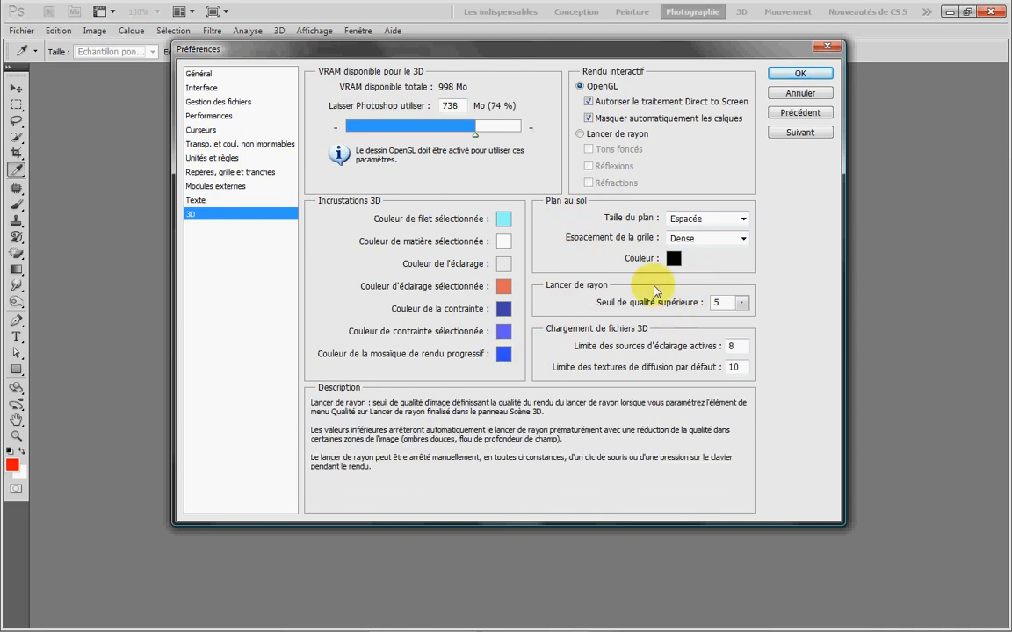
mouse_move(639, 352)
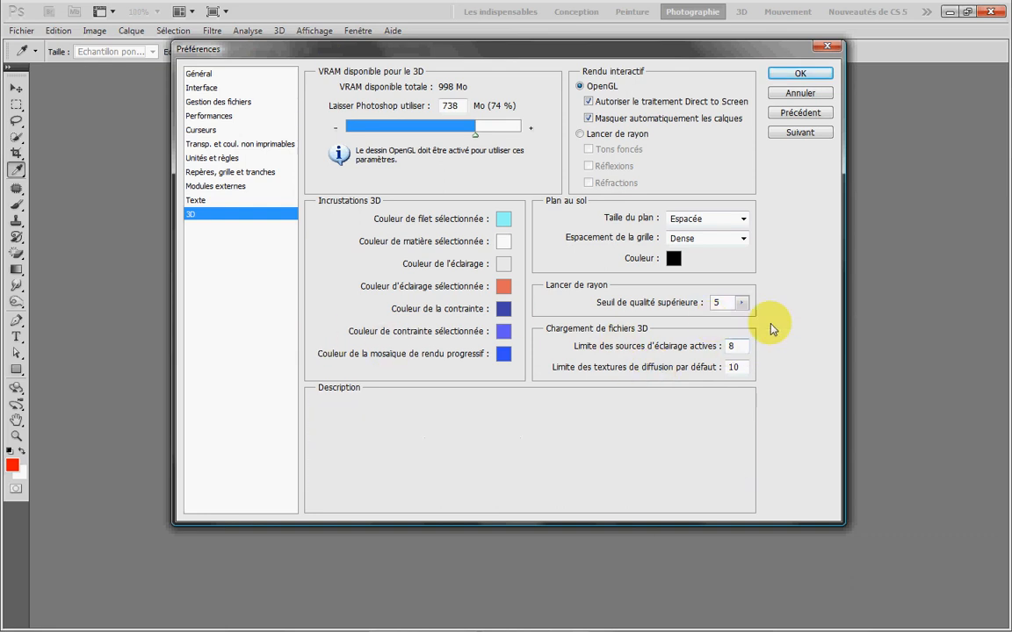
mouse_move(661, 122)
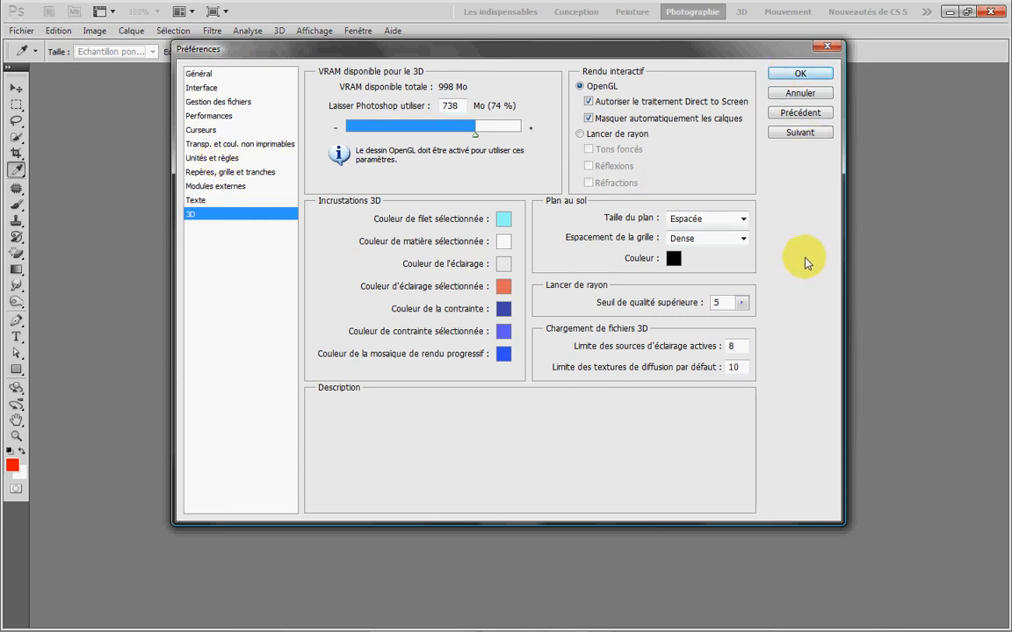
left_click(806, 75)
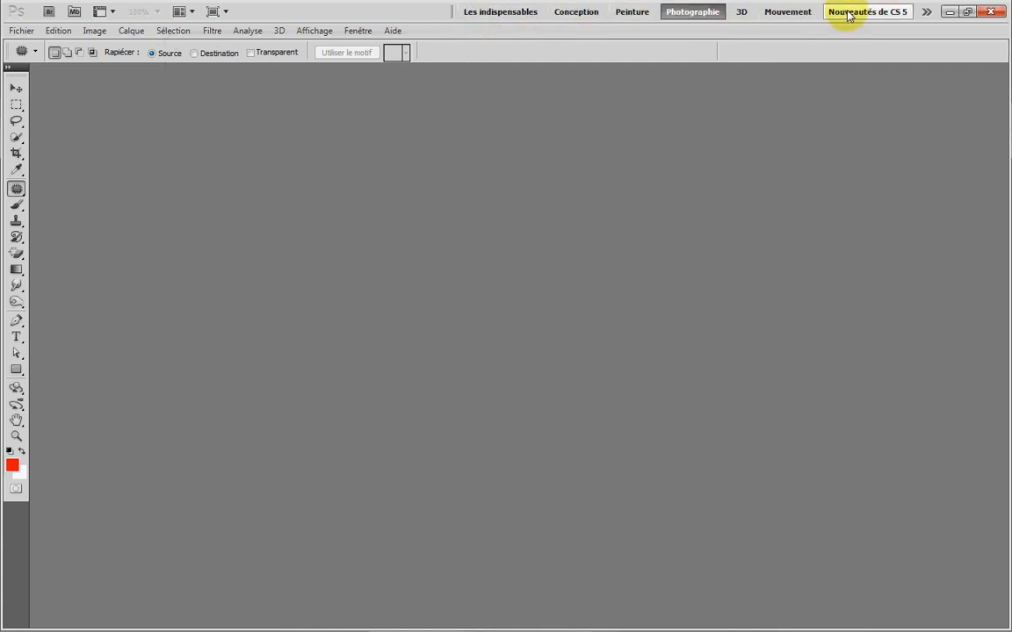
Examine the workspace switcher and the options offered for the Mouvement workspace without choosing any.
left_click_drag(453, 11, 301, 12)
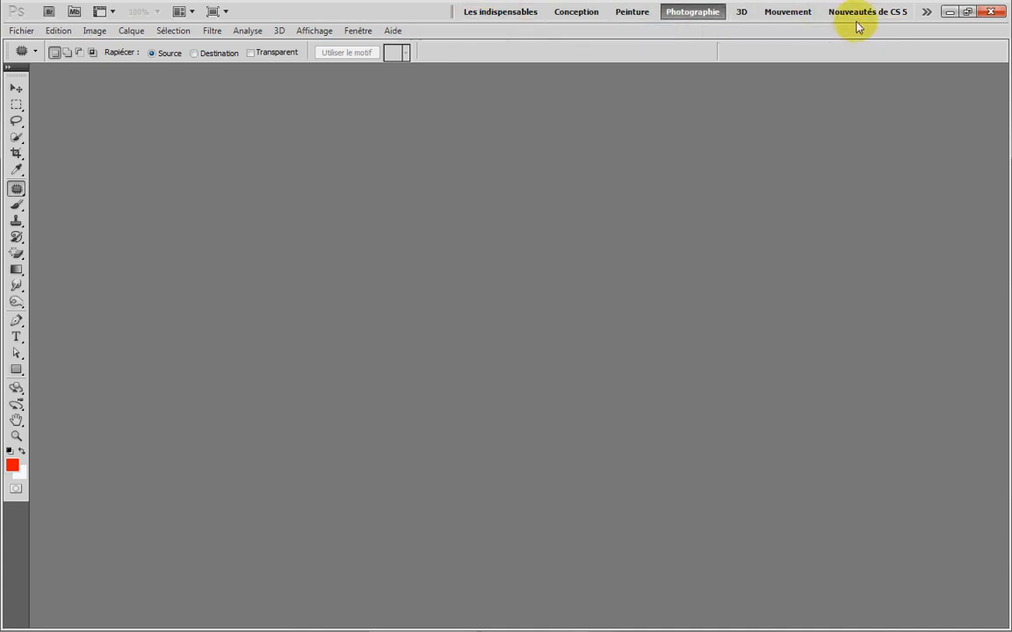
right_click(778, 15)
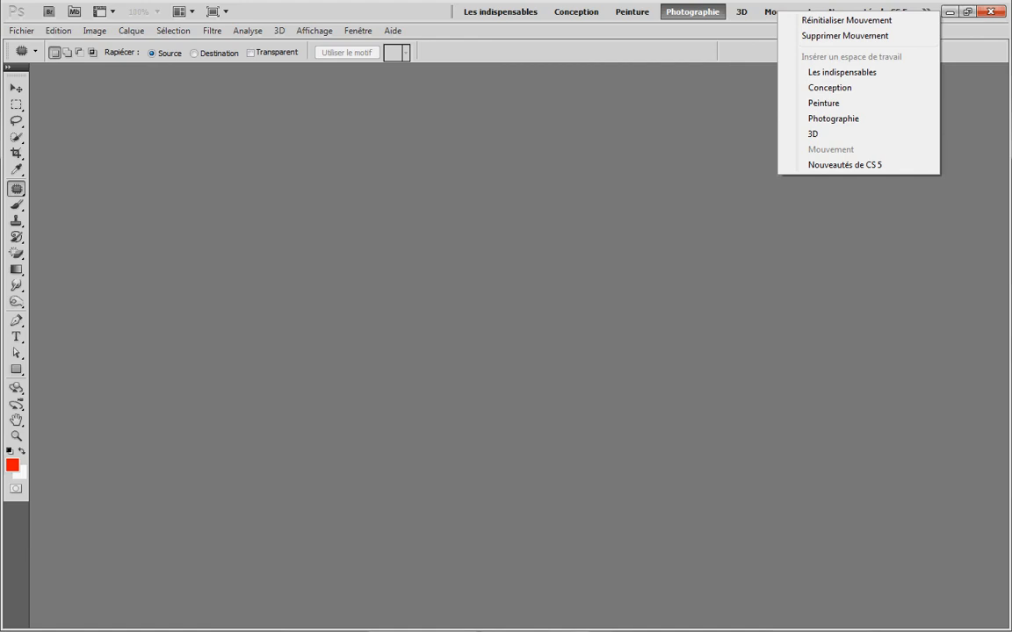
left_click(330, 343)
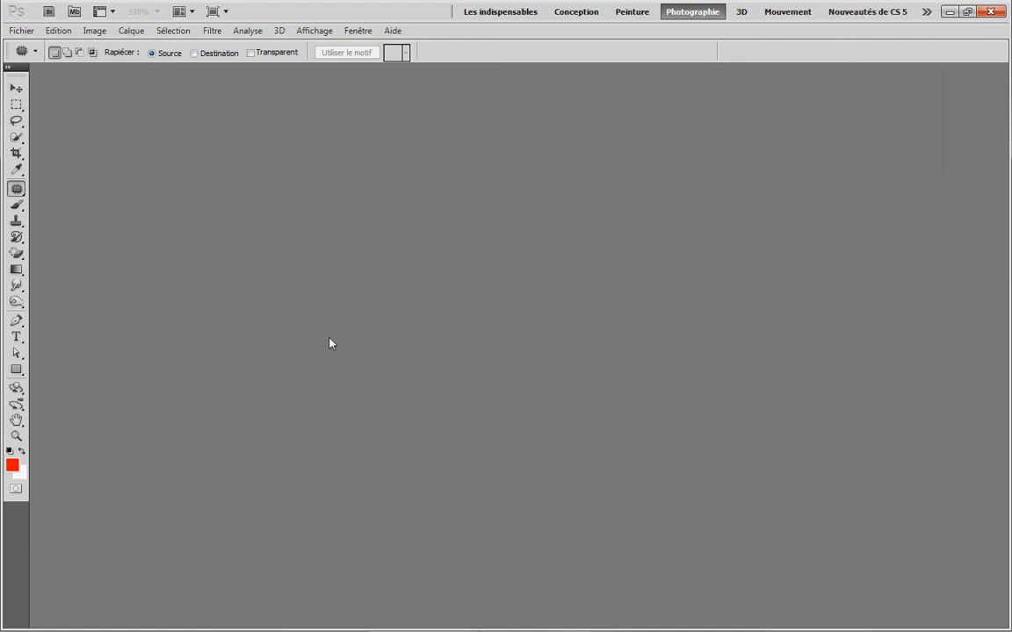